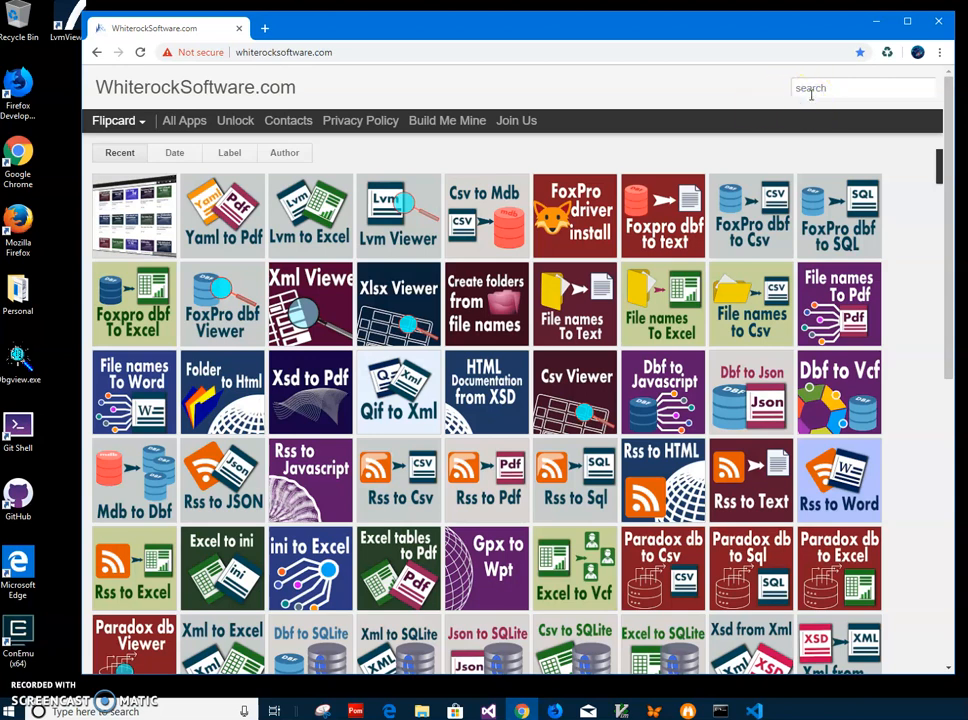
# Step: Search the site for foxpro and download the installer from the "foxpro dbf file to excel" post
pyautogui.write('foxpro')
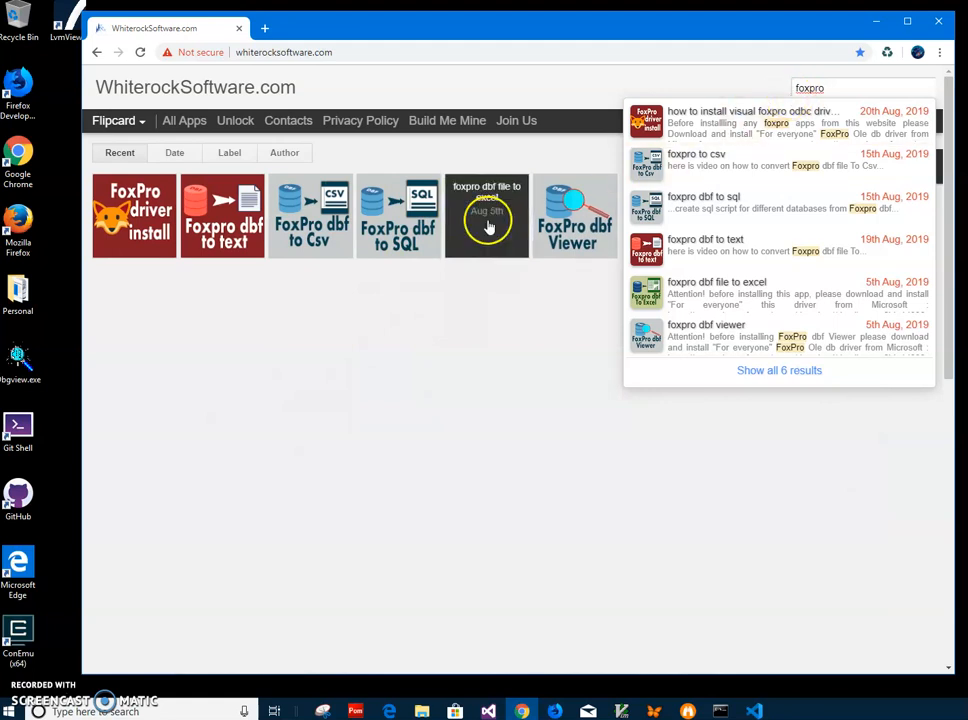
pyautogui.click(488, 227)
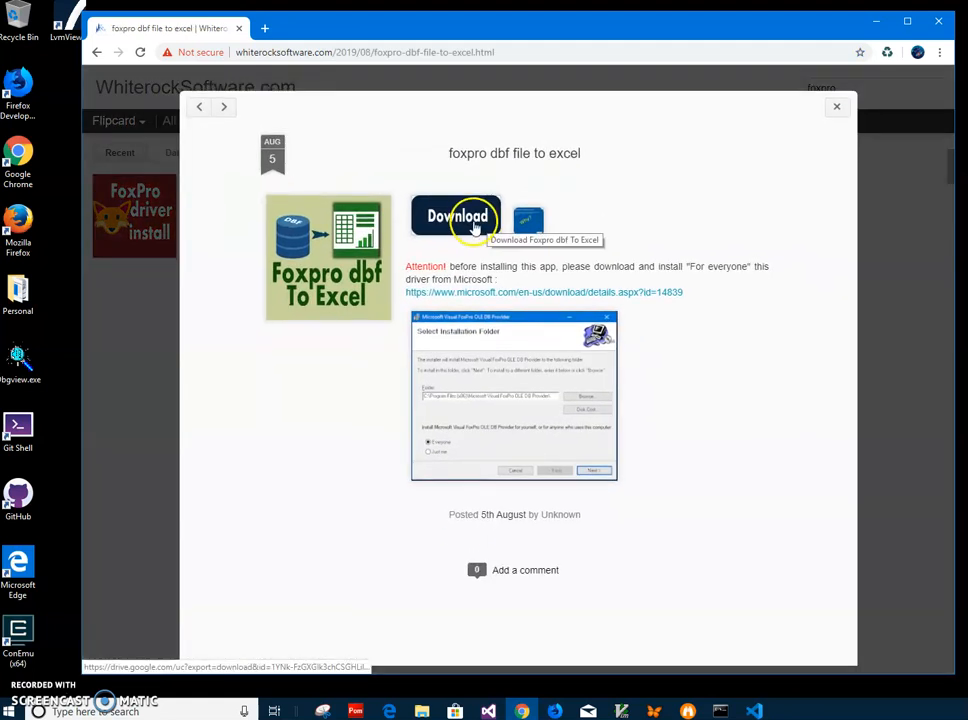
pyautogui.click(472, 224)
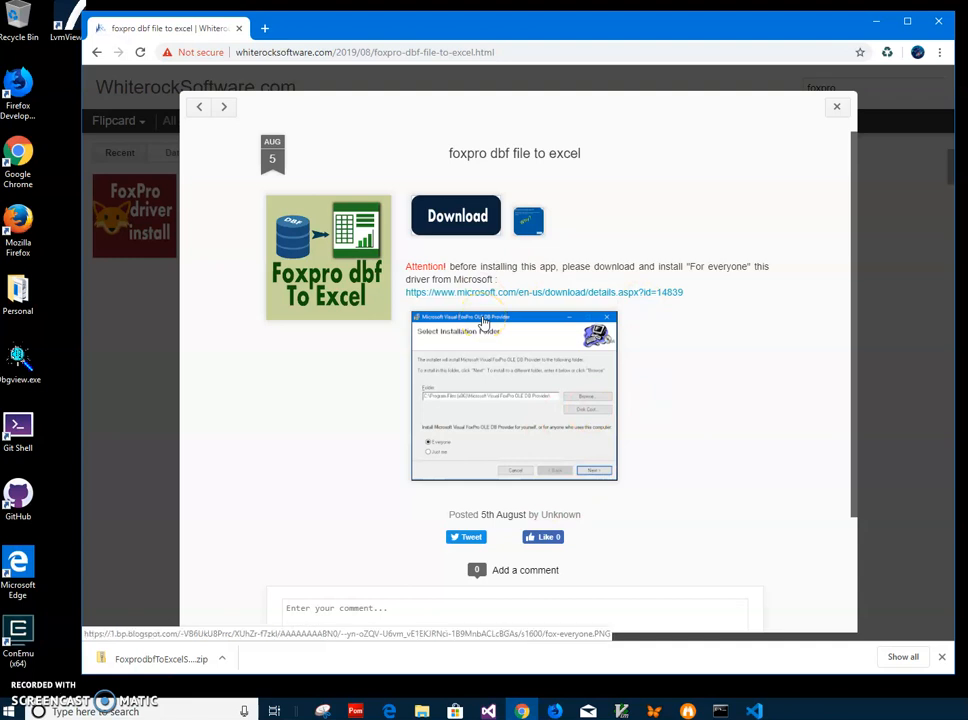
# Step: Open the post's Microsoft driver link in a new tab and switch to that page
pyautogui.rightClick(480, 293)
pyautogui.click(408, 241)
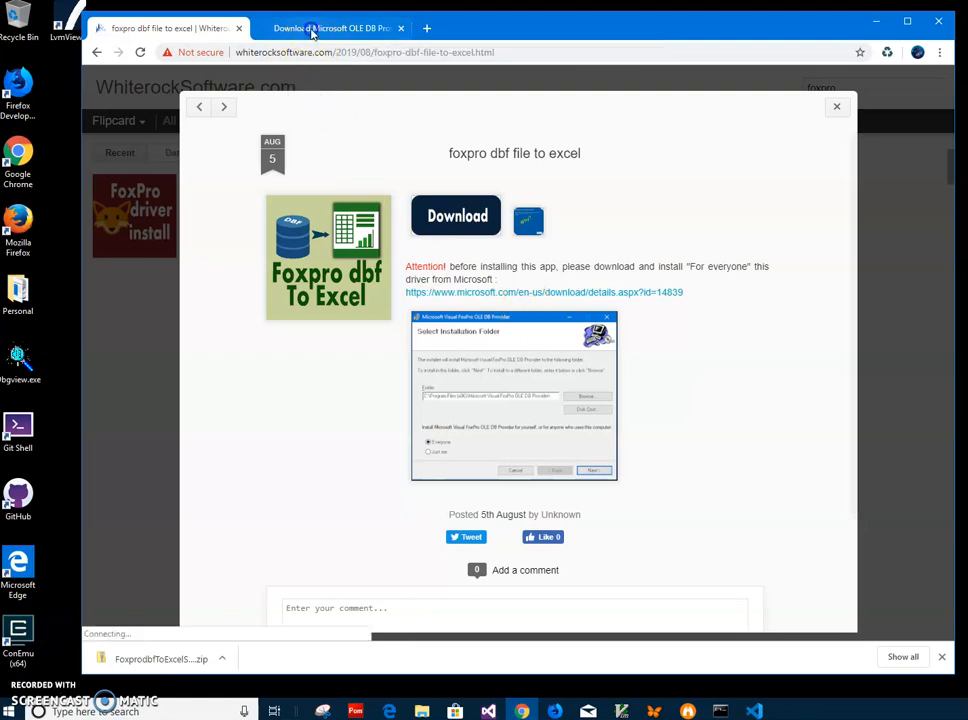
pyautogui.click(322, 28)
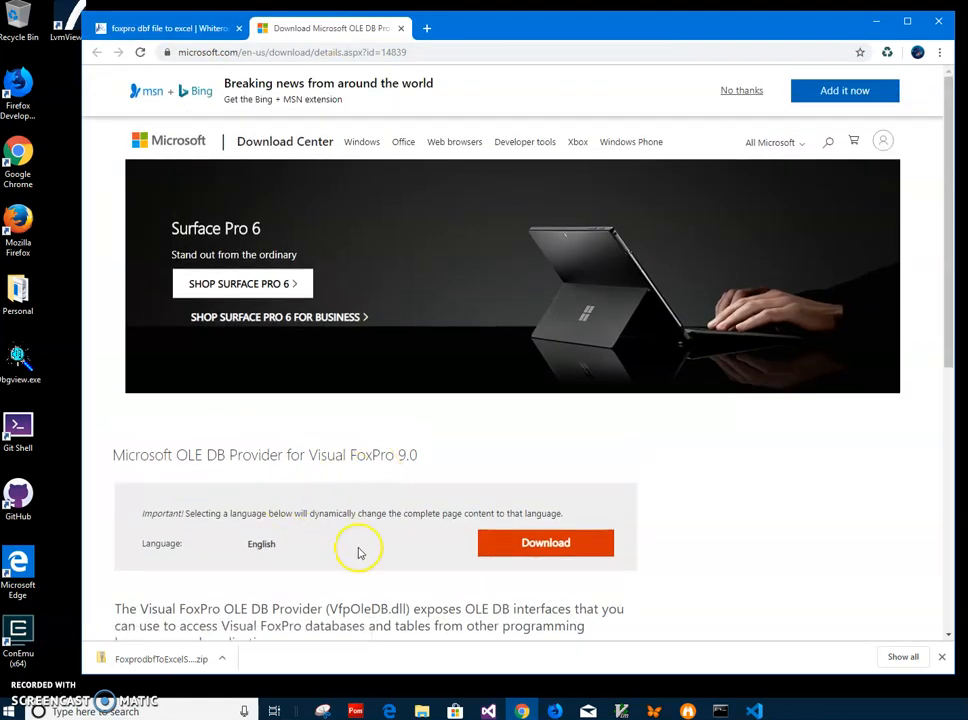
# Step: Download only VFPOLEDBSetup.msi from the Microsoft OLE DB Provider for Visual FoxPro 9.0 page
pyautogui.scroll(-2, 357, 554)
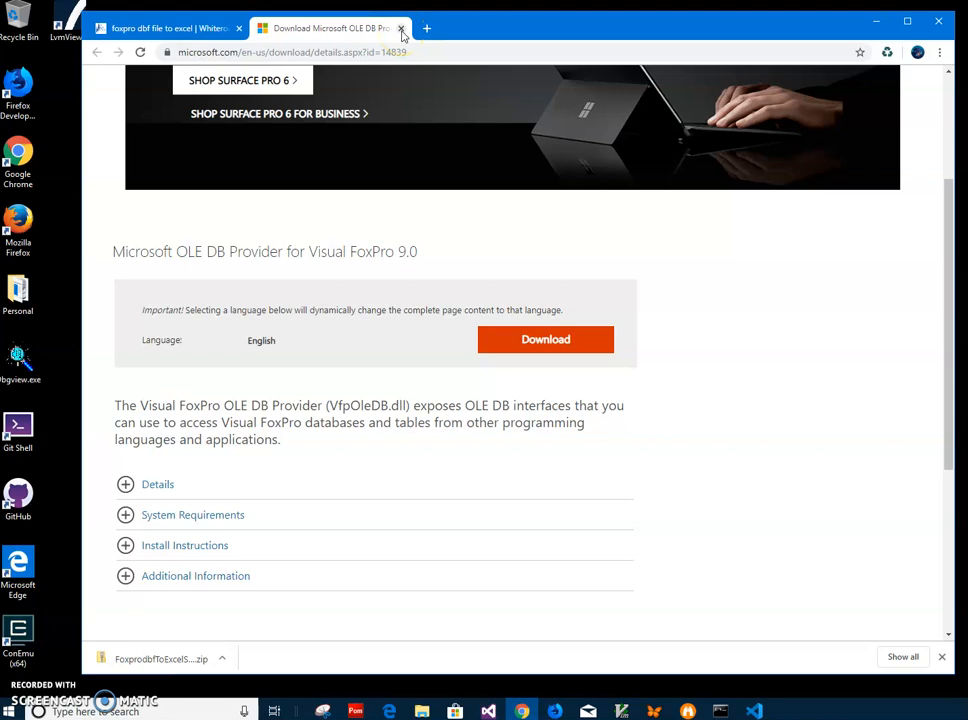
pyautogui.click(607, 348)
pyautogui.click(119, 283)
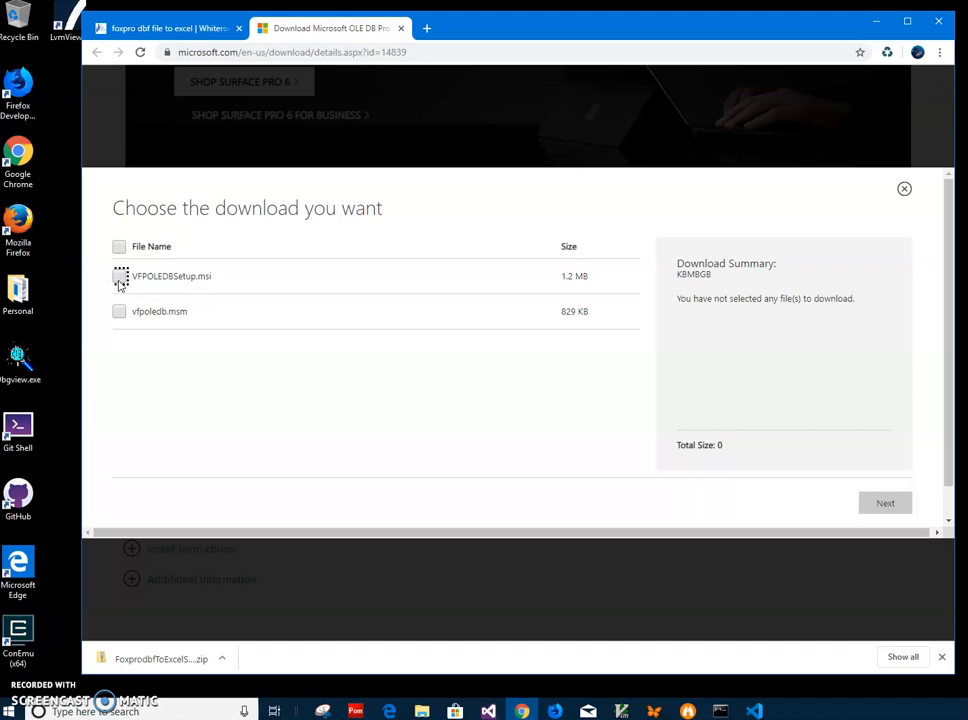
pyautogui.click(119, 277)
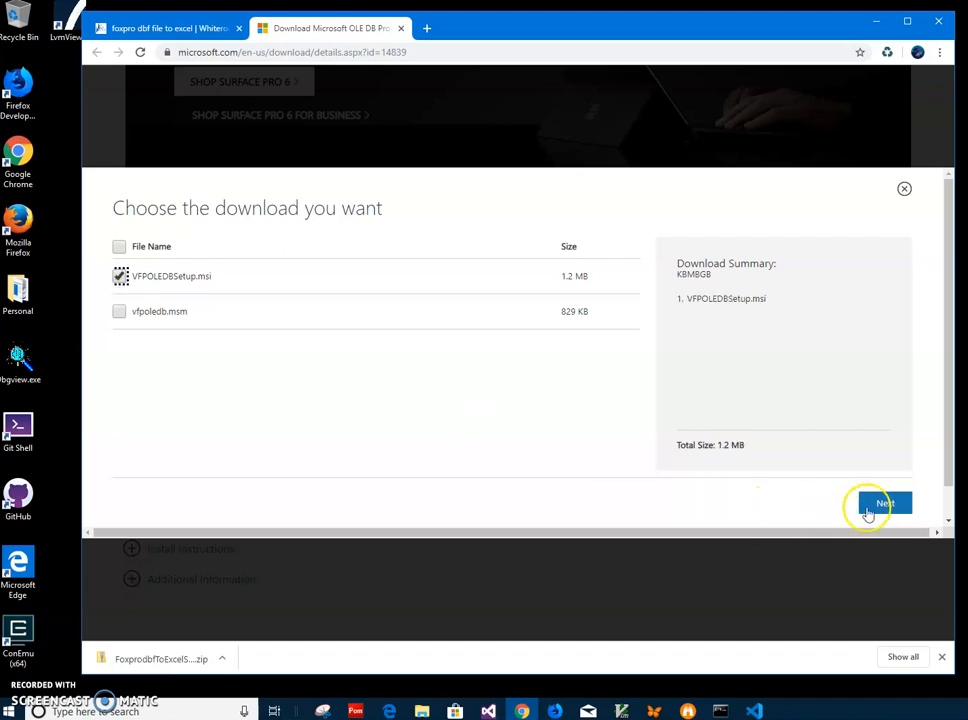
pyautogui.click(877, 508)
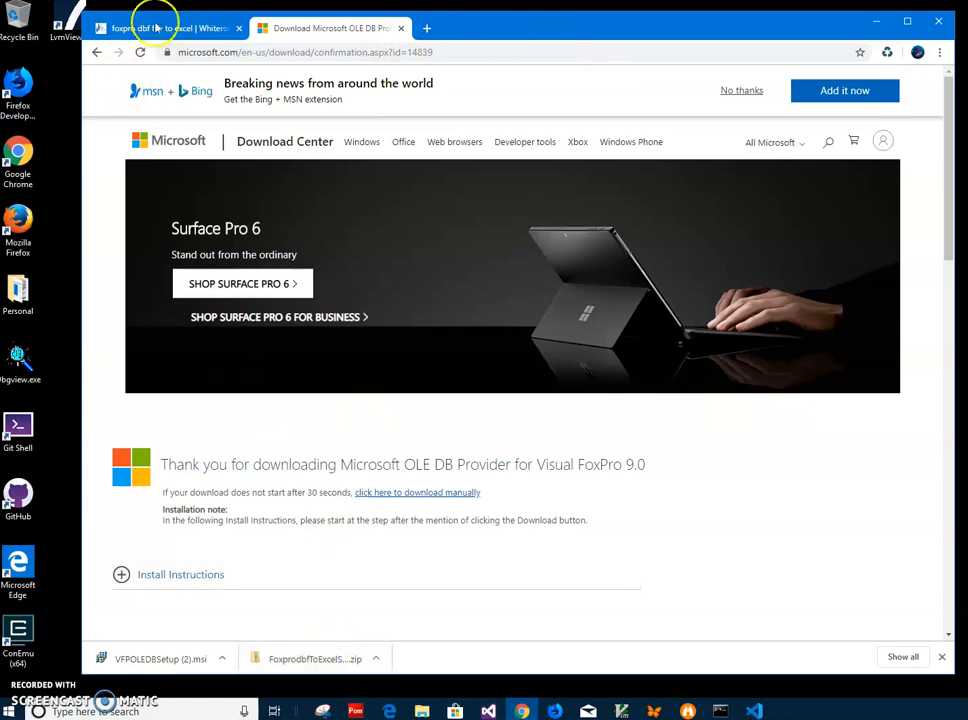
# Step: Launch FoxprodbfToExcelSetup.msi from the downloaded zip archive and allow it to run past the SmartScreen block
pyautogui.click(195, 30)
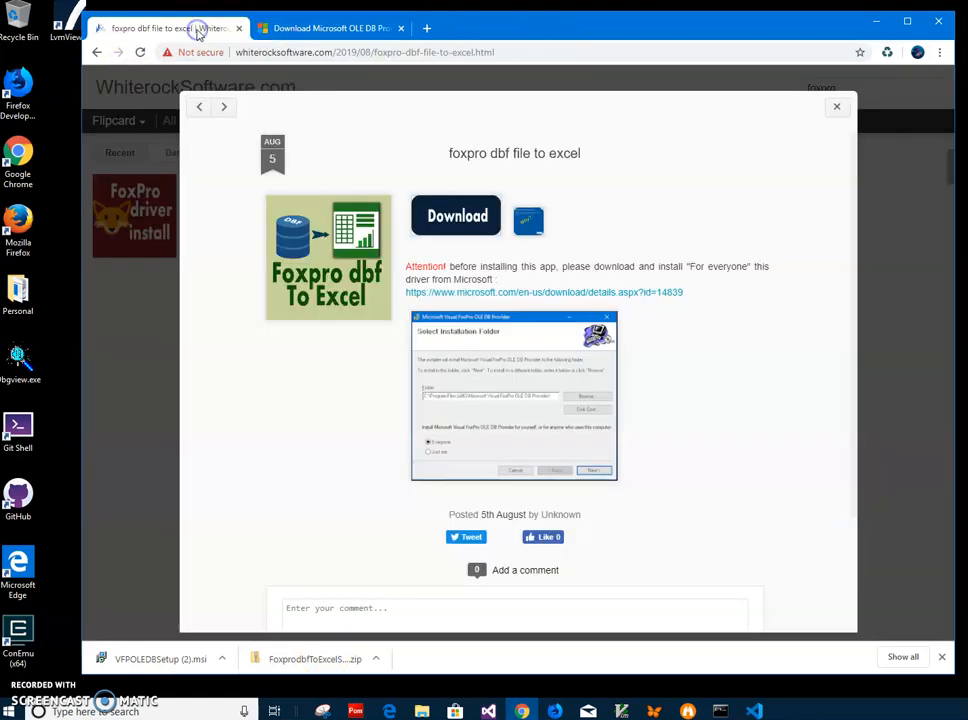
pyautogui.click(314, 660)
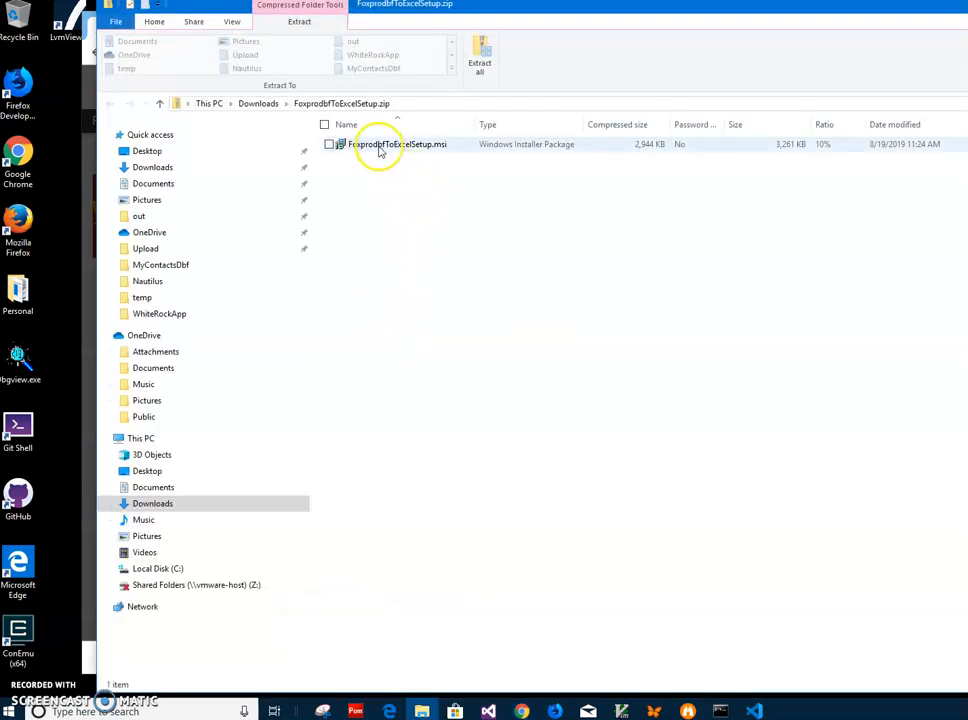
pyautogui.click(379, 148)
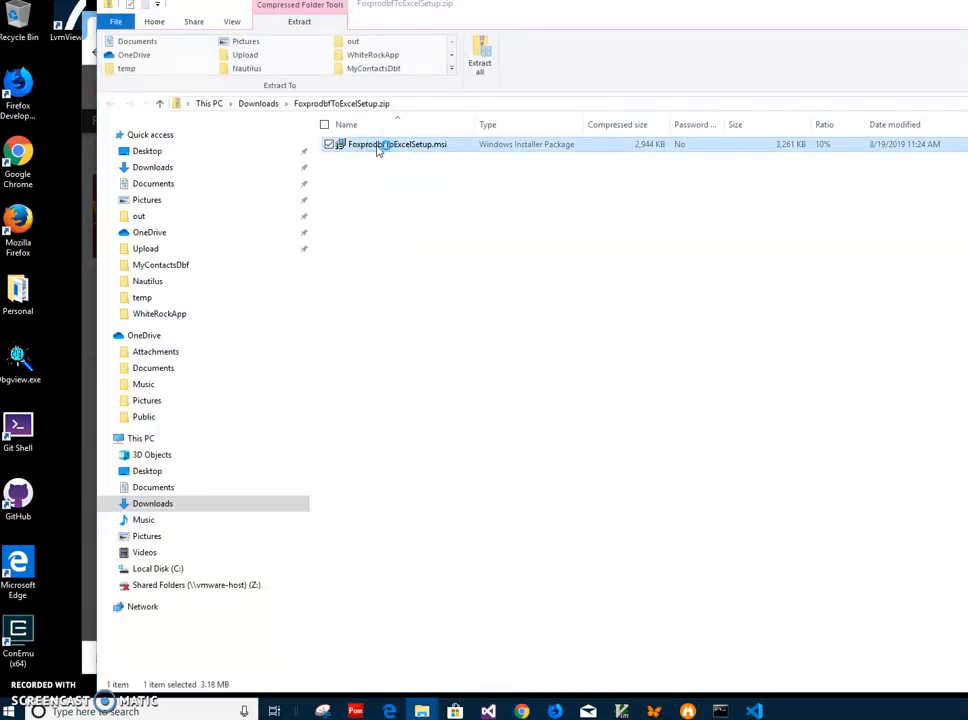
pyautogui.doubleClick(379, 148)
pyautogui.click(540, 269)
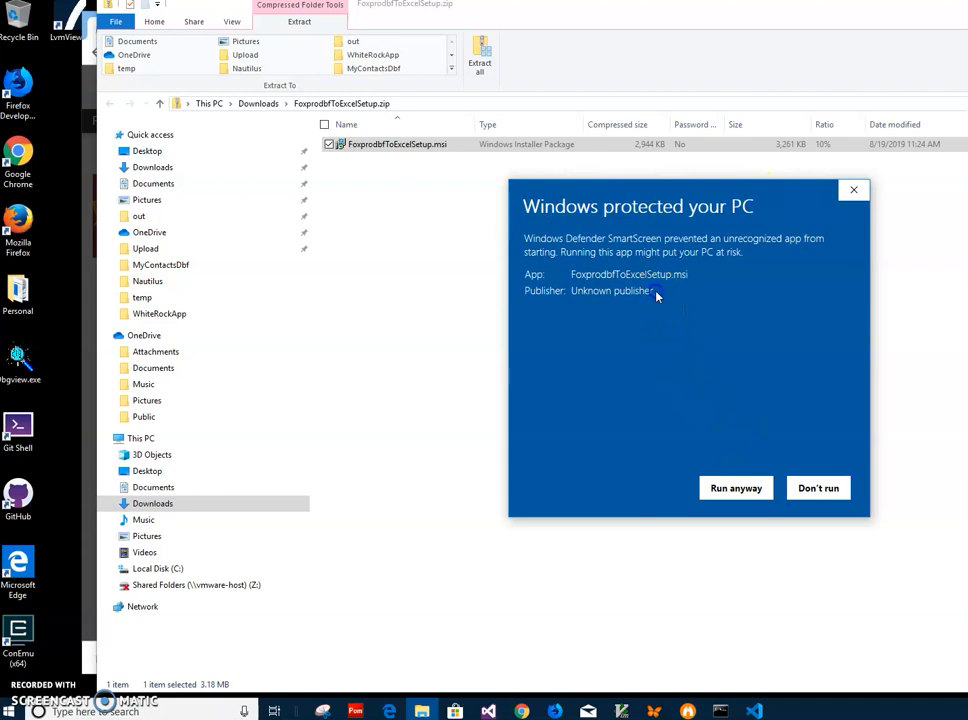
pyautogui.moveTo(655, 291); pyautogui.dragTo(498, 292)
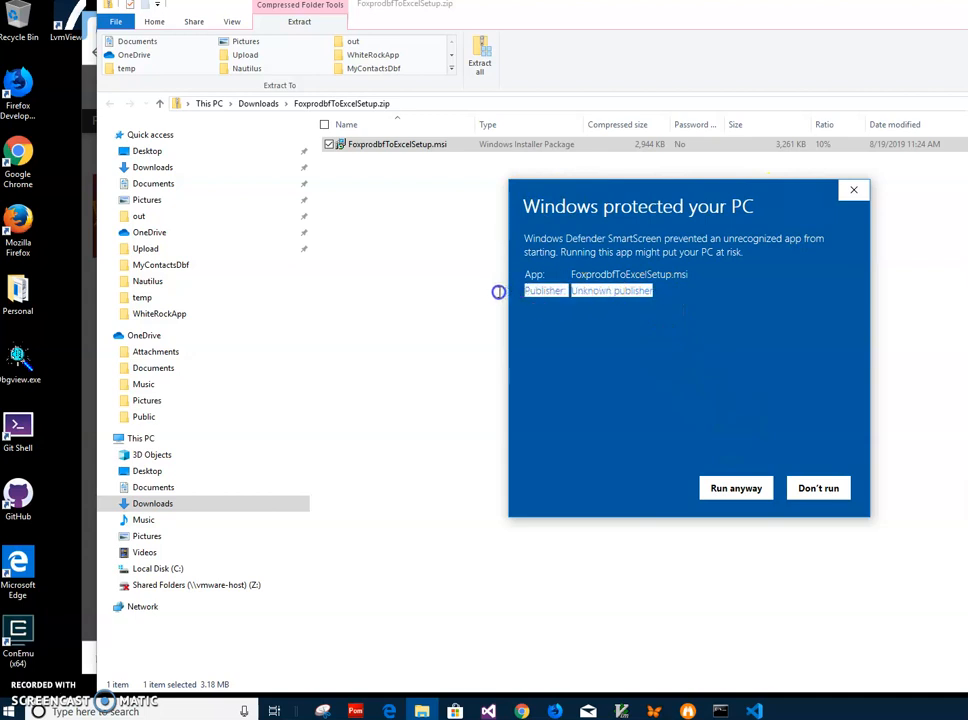
pyautogui.click(734, 488)
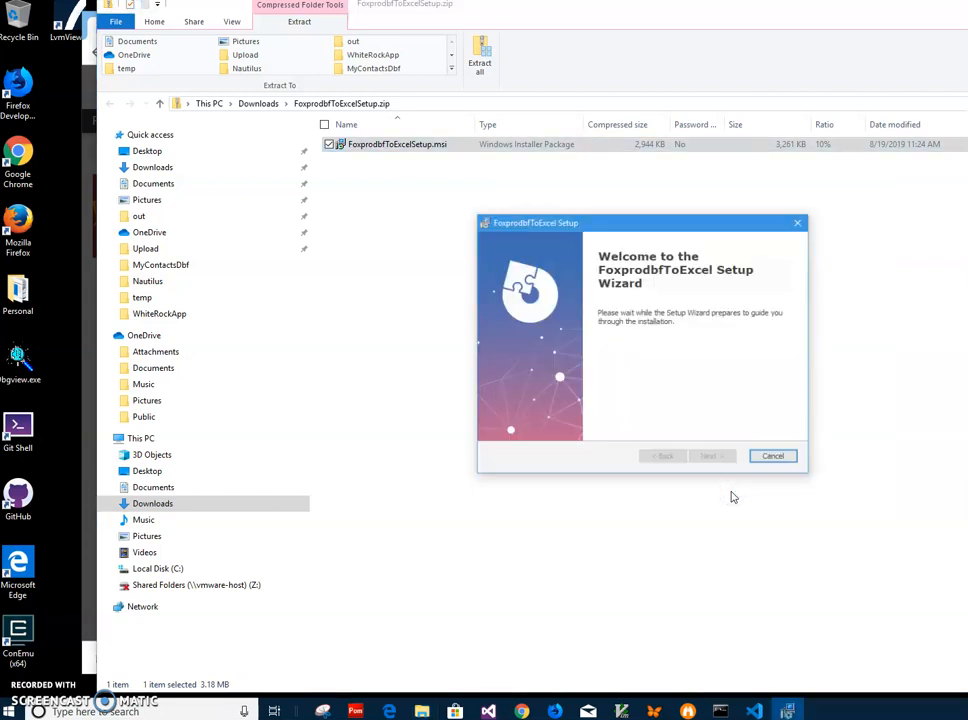
# Step: Install FoxprodbfToExcel with the setup wizard's default settings, approve the elevation request and finish the wizard
pyautogui.click(713, 458)
pyautogui.click(713, 458)
pyautogui.click(713, 458)
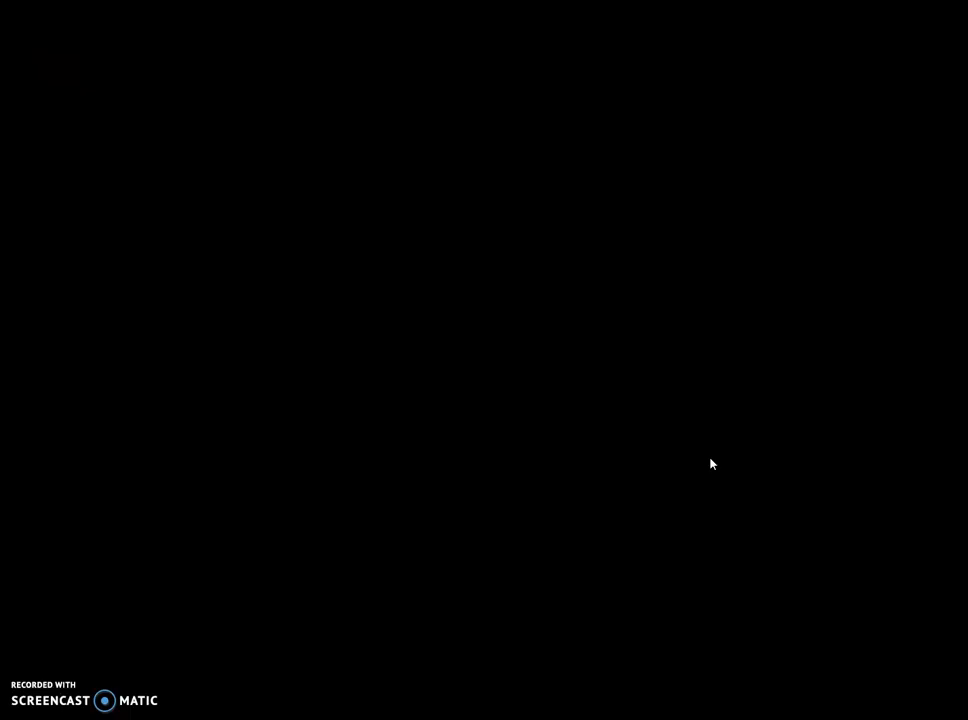
pyautogui.click(588, 473)
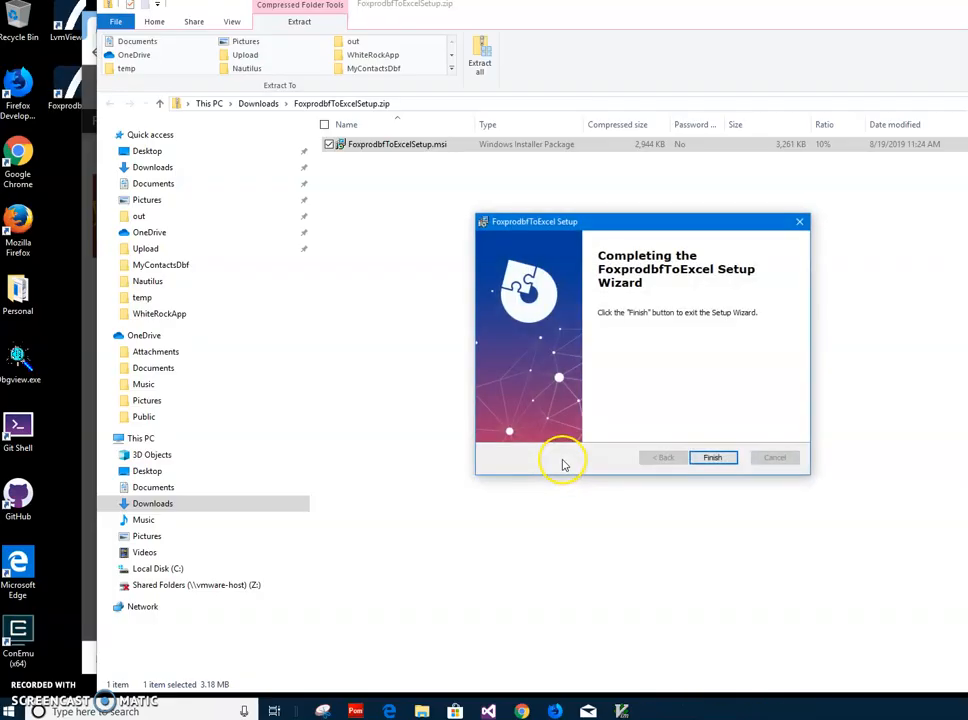
pyautogui.click(713, 458)
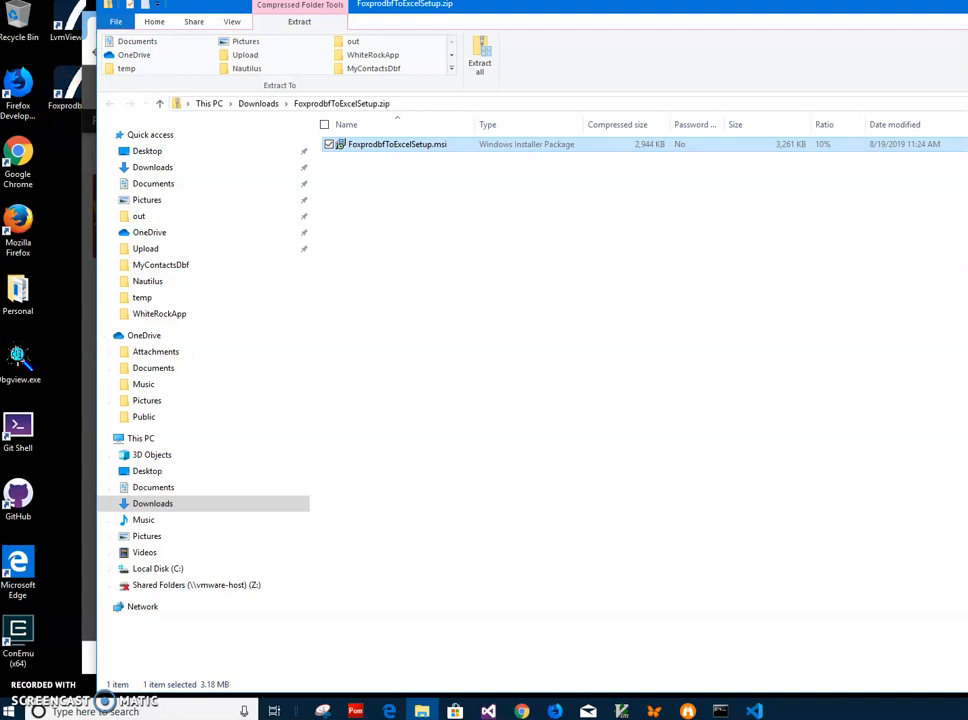
# Step: Clear the open windows off the desktop and launch the Foxpro dbf To Excel converter, moving its window toward the screen centre
pyautogui.click(886, 22)
pyautogui.click(886, 22)
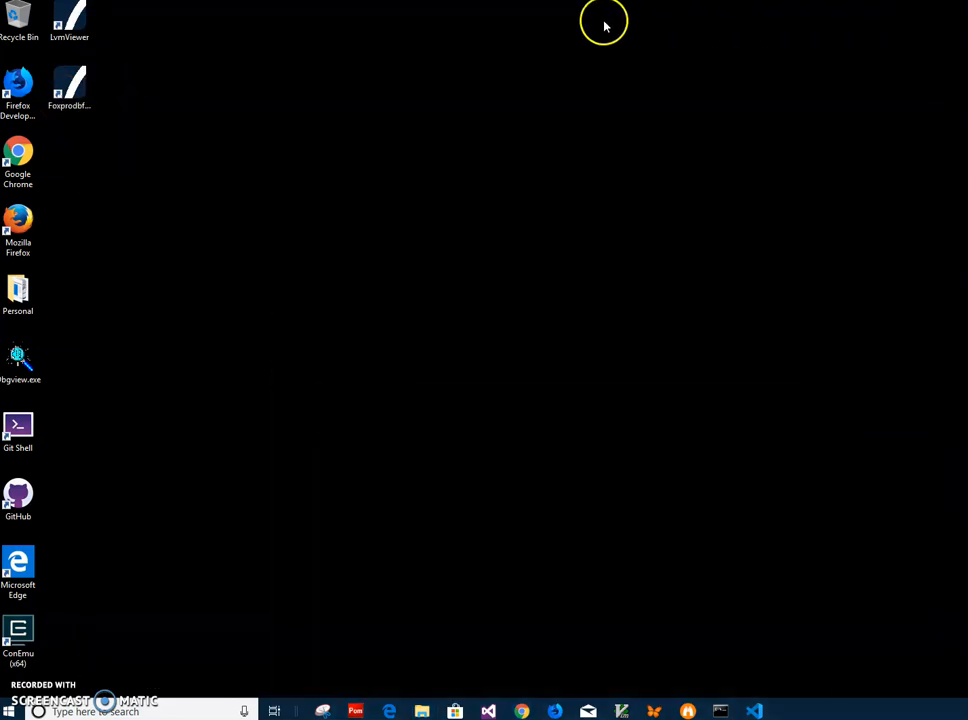
pyautogui.click(72, 97)
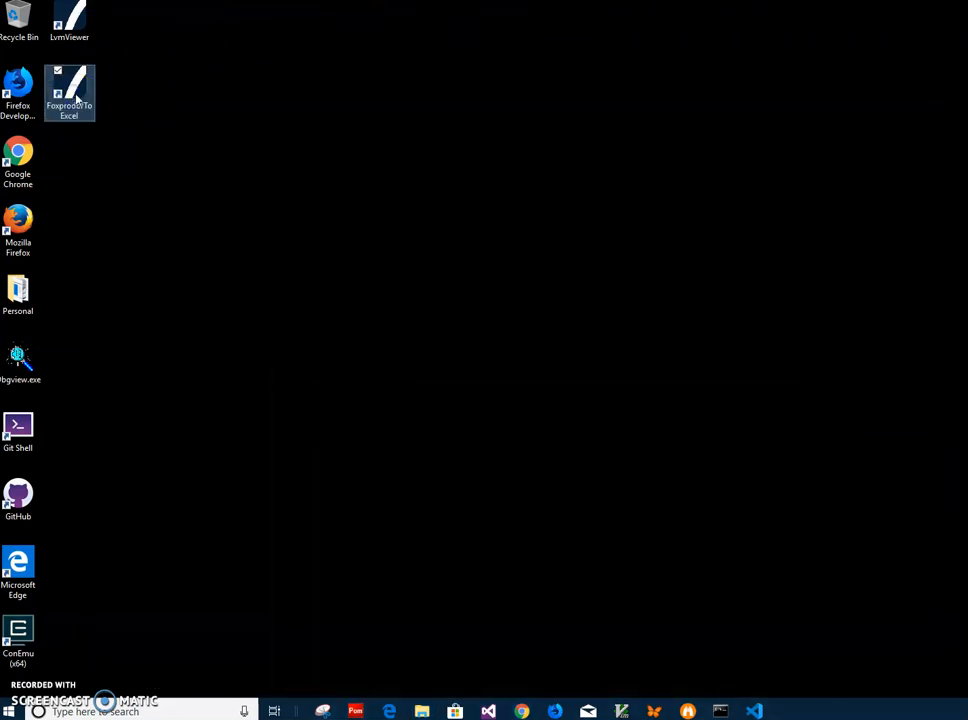
pyautogui.doubleClick(75, 97)
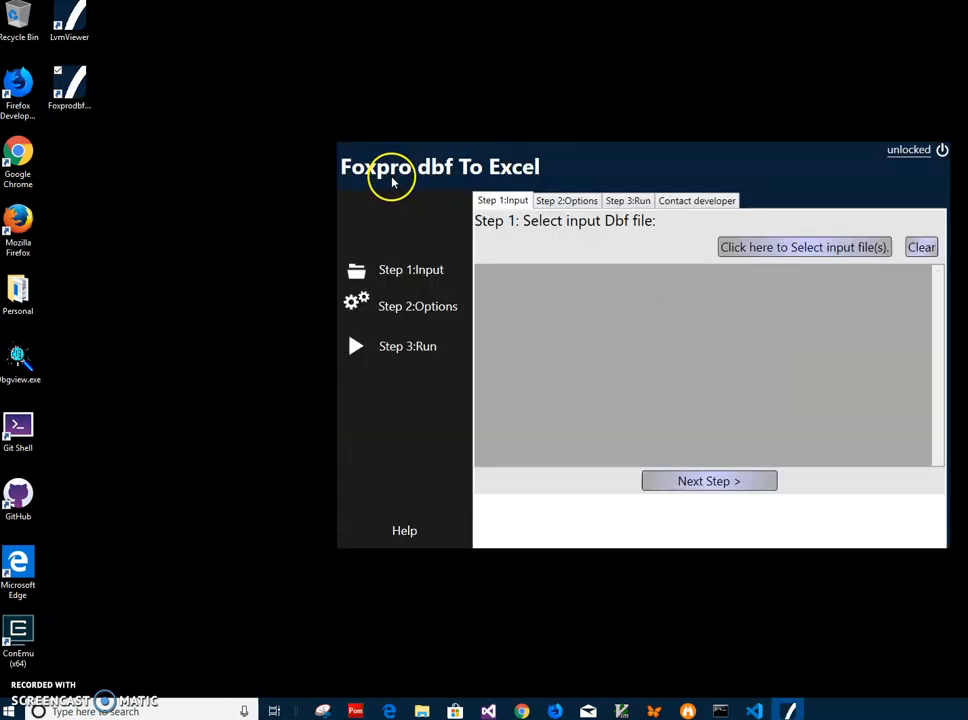
pyautogui.moveTo(443, 167); pyautogui.dragTo(269, 212)
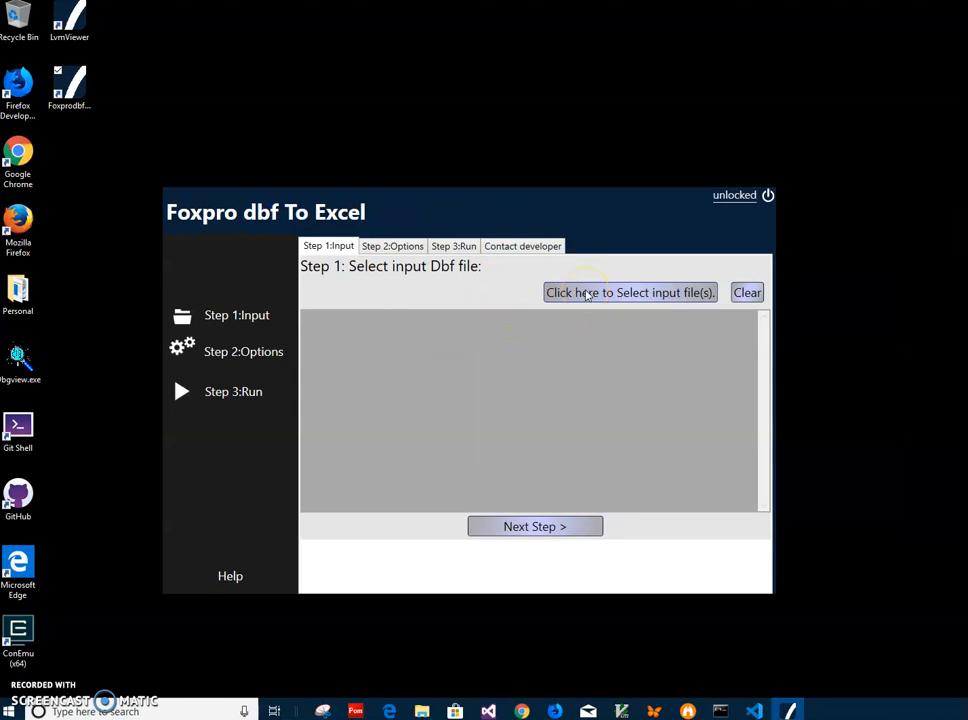
# Step: Choose MyContacts.dbf from the MyContactsDbf folder in Documents as the input file
pyautogui.click(616, 295)
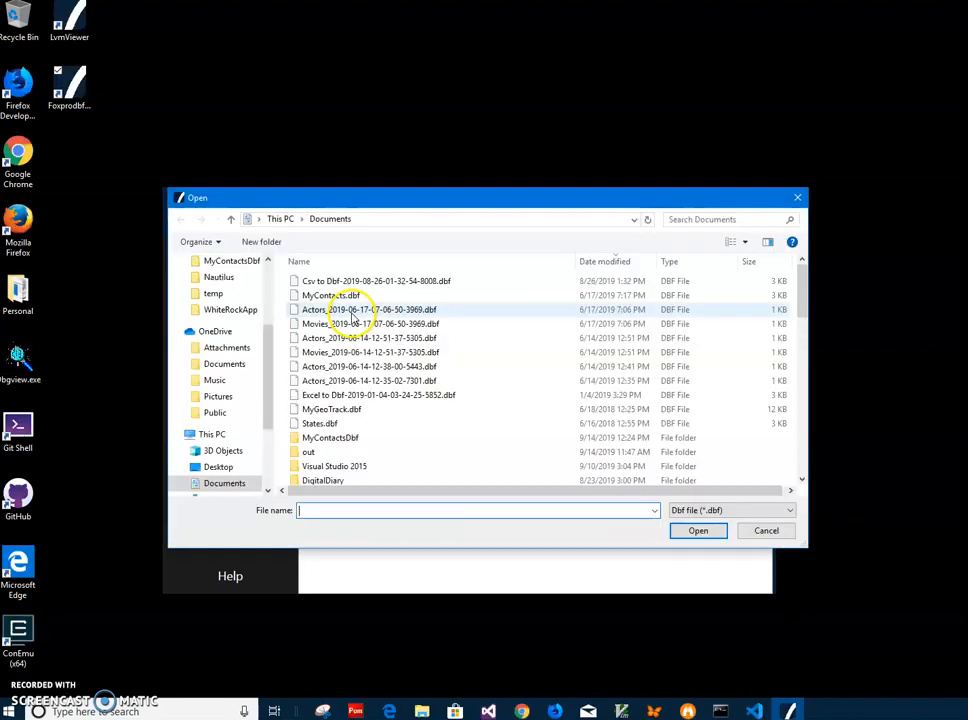
pyautogui.doubleClick(350, 437)
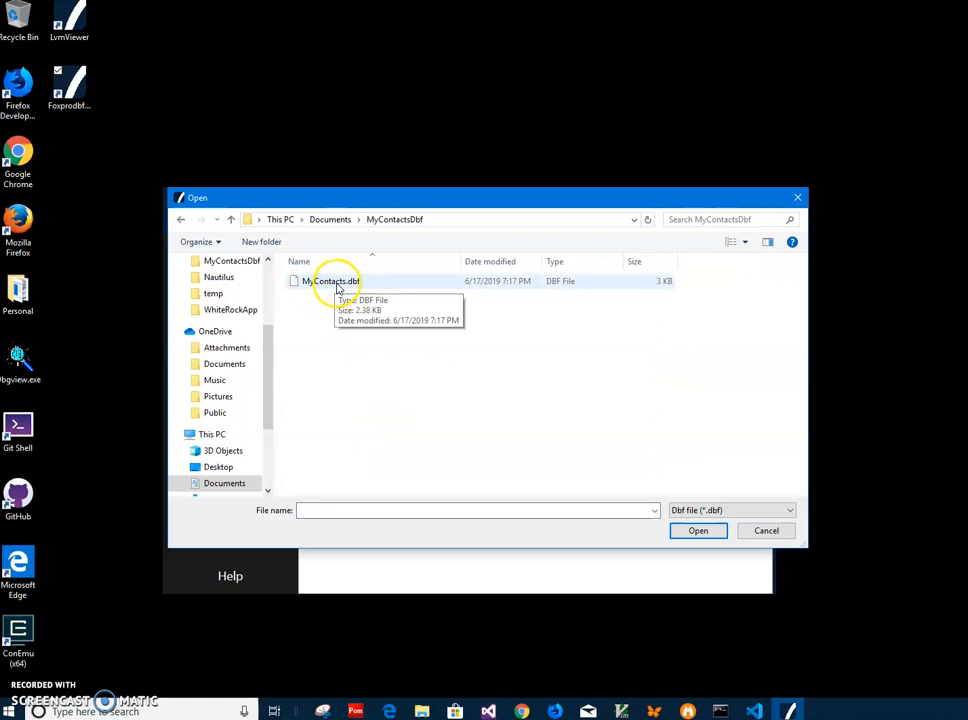
pyautogui.doubleClick(335, 283)
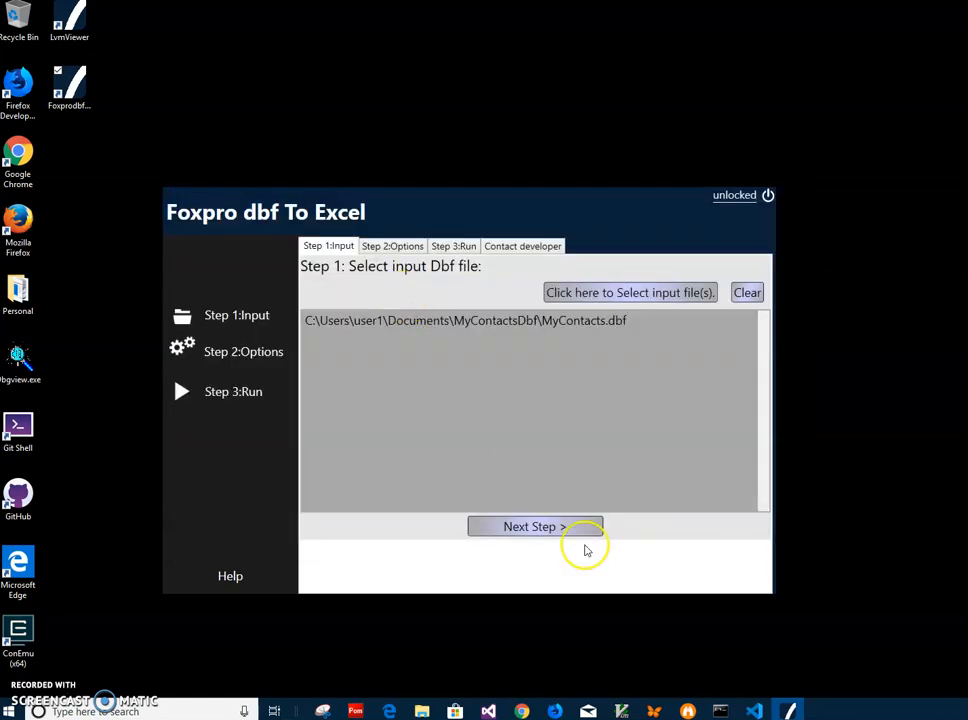
# Step: Run the conversion without extra options and save the Excel file in MyContactsDbf under the suggested name
pyautogui.click(545, 527)
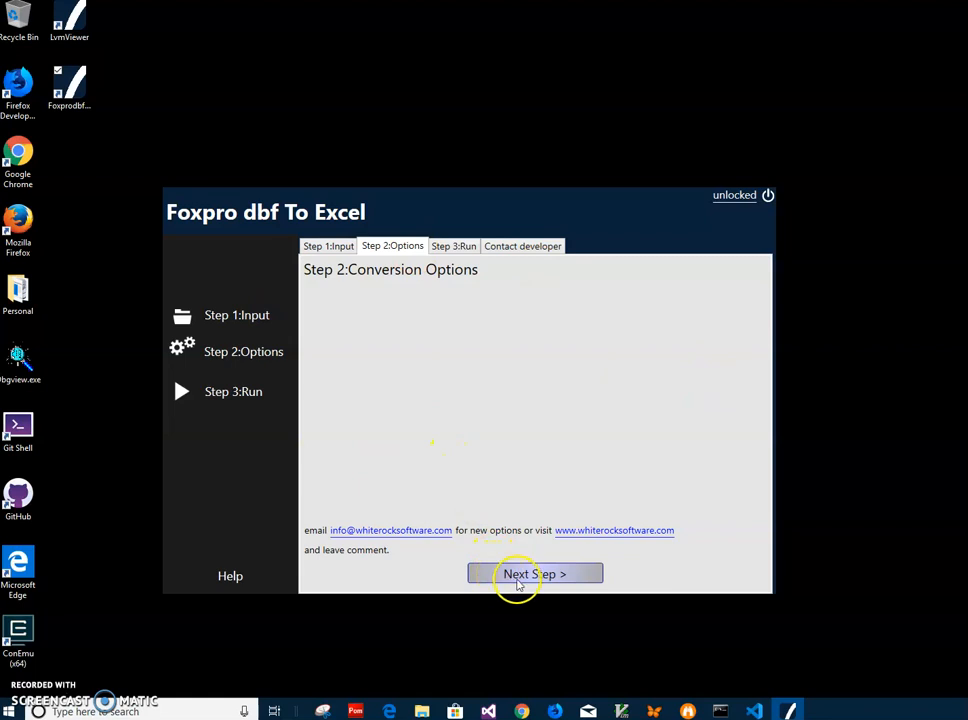
pyautogui.click(515, 577)
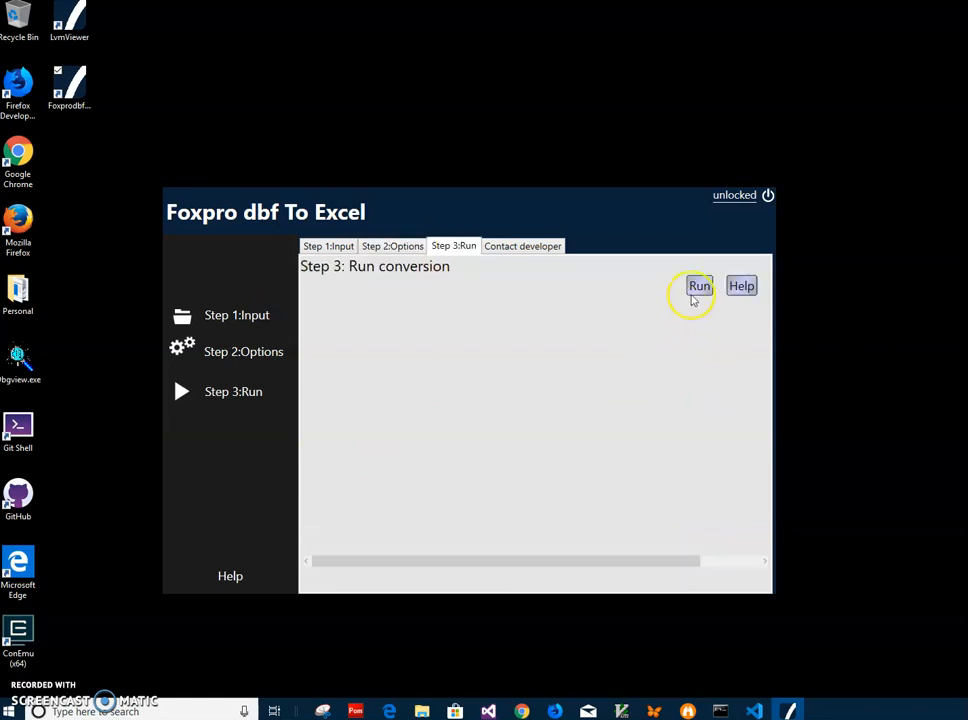
pyautogui.click(699, 287)
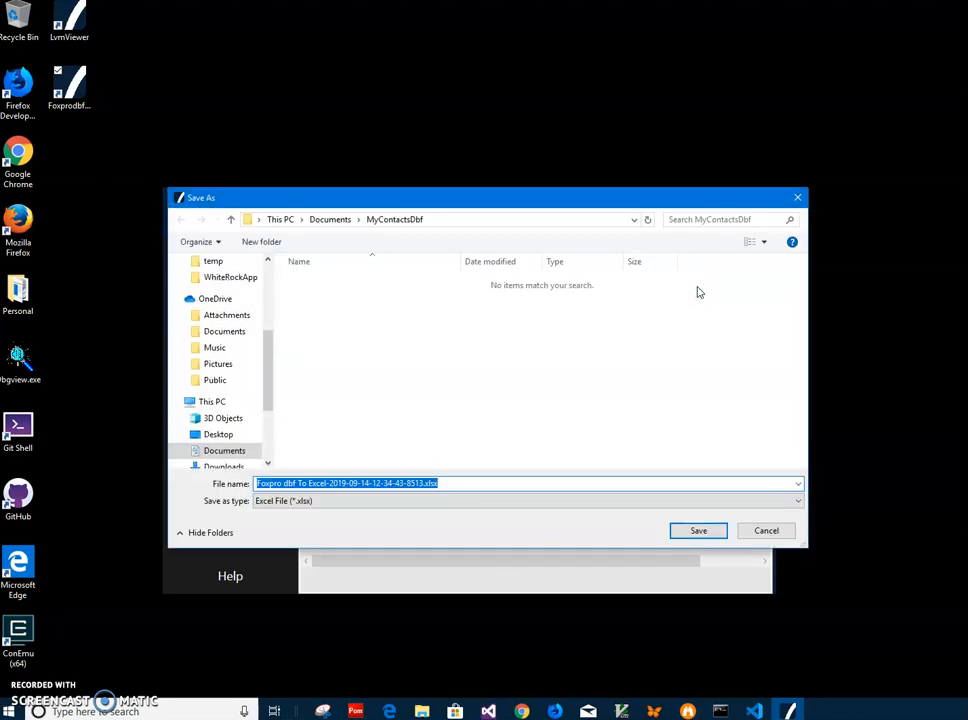
pyautogui.click(419, 485)
pyautogui.moveTo(420, 484); pyautogui.dragTo(313, 483)
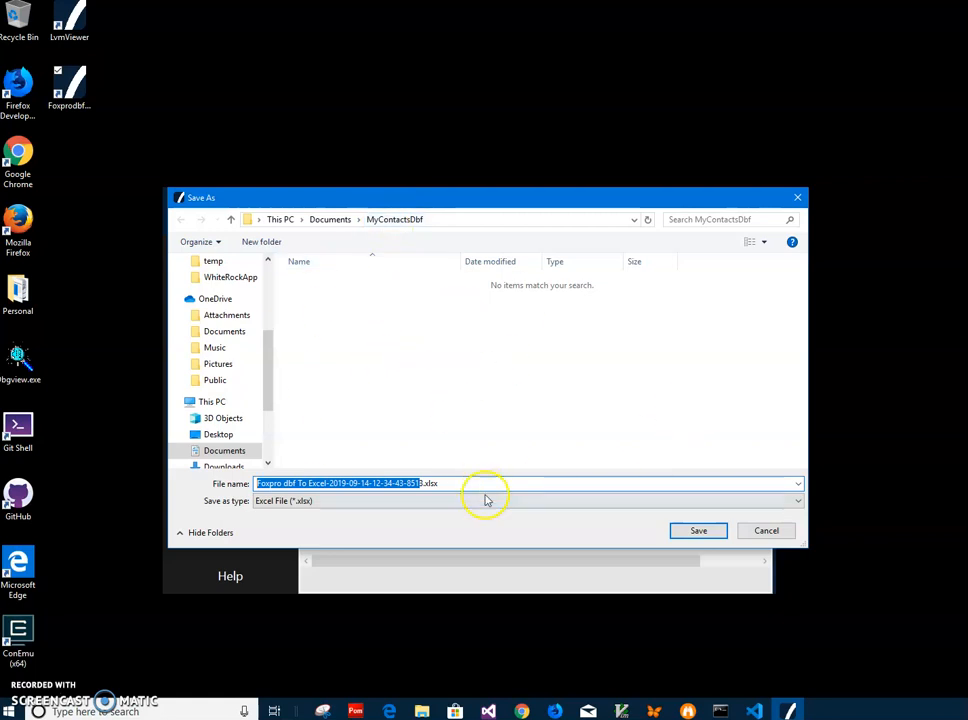
pyautogui.moveTo(454, 483); pyautogui.dragTo(237, 485)
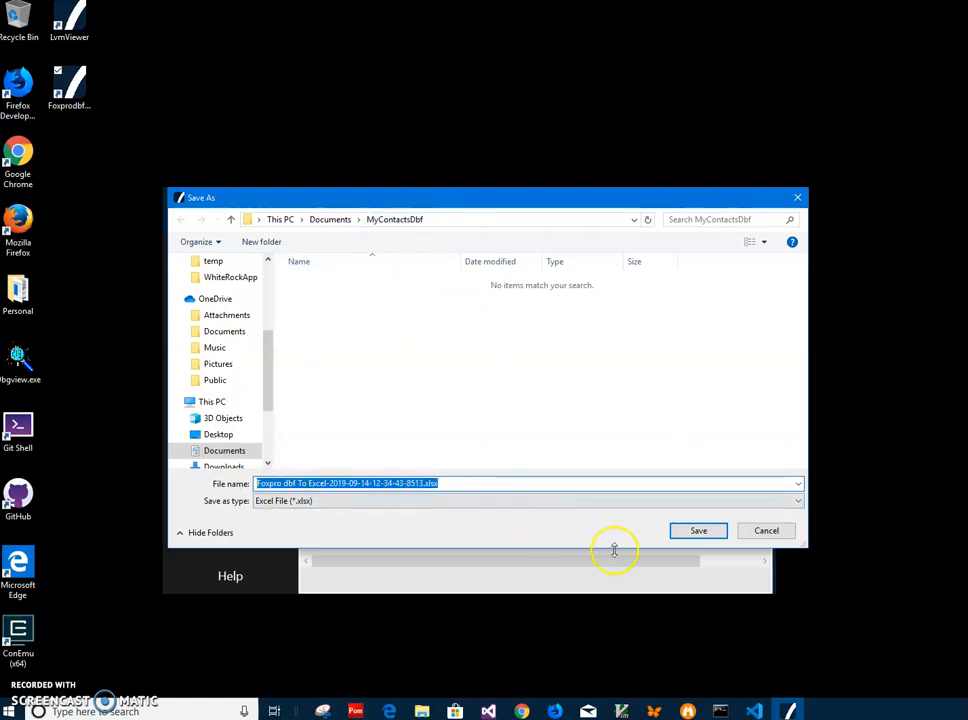
pyautogui.click(697, 531)
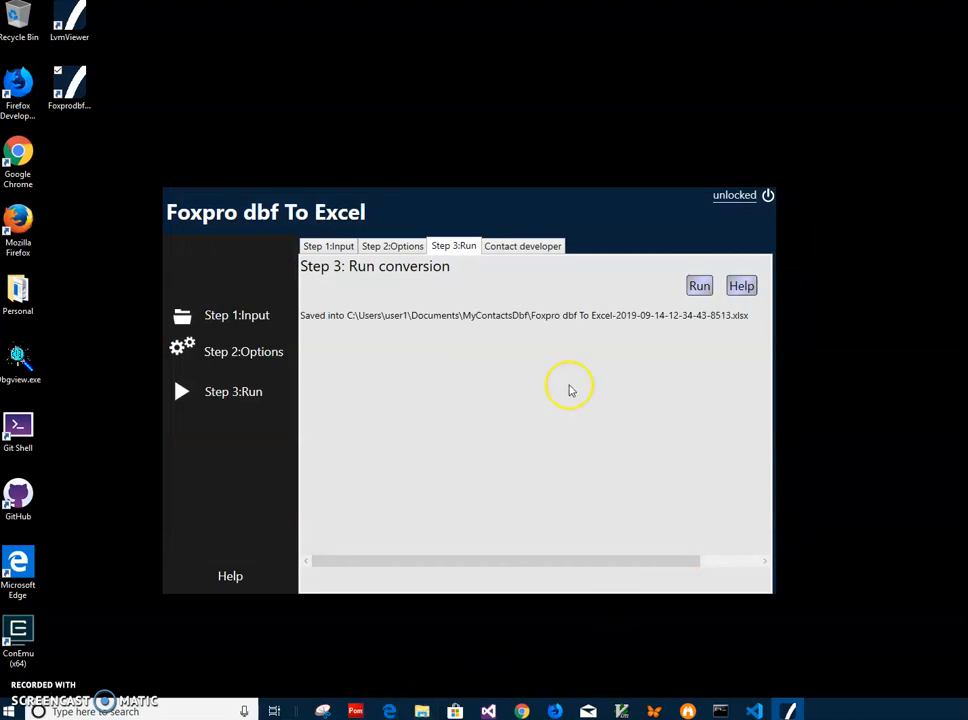
# Step: Open the converted .xlsx file from File Explorer's recent files in Excel Mobile
pyautogui.press('super+e')
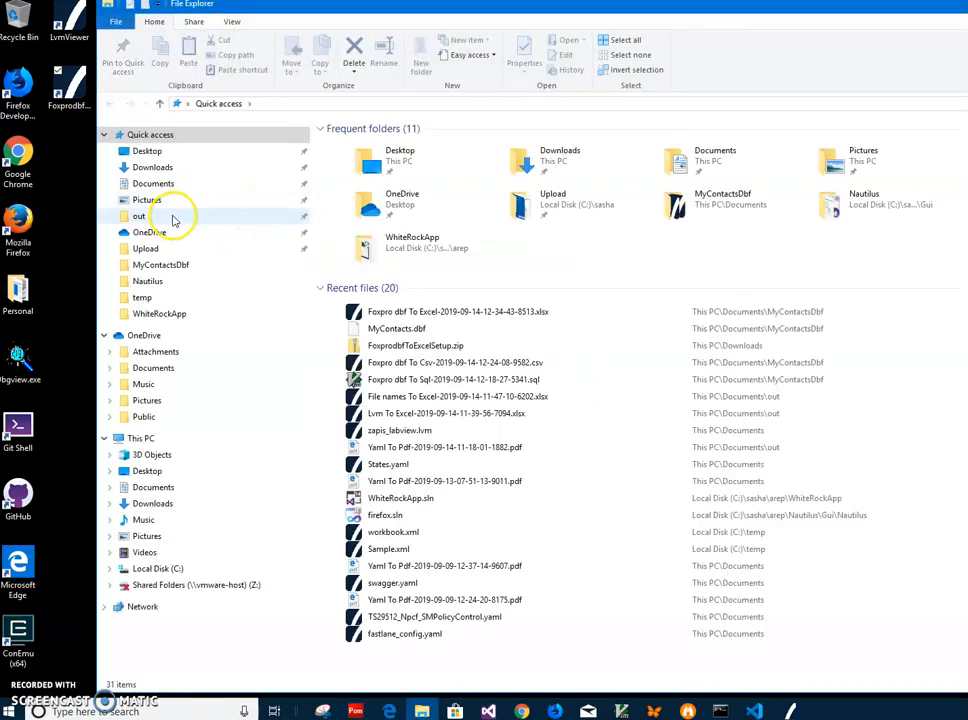
pyautogui.click(455, 314)
pyautogui.rightClick(455, 314)
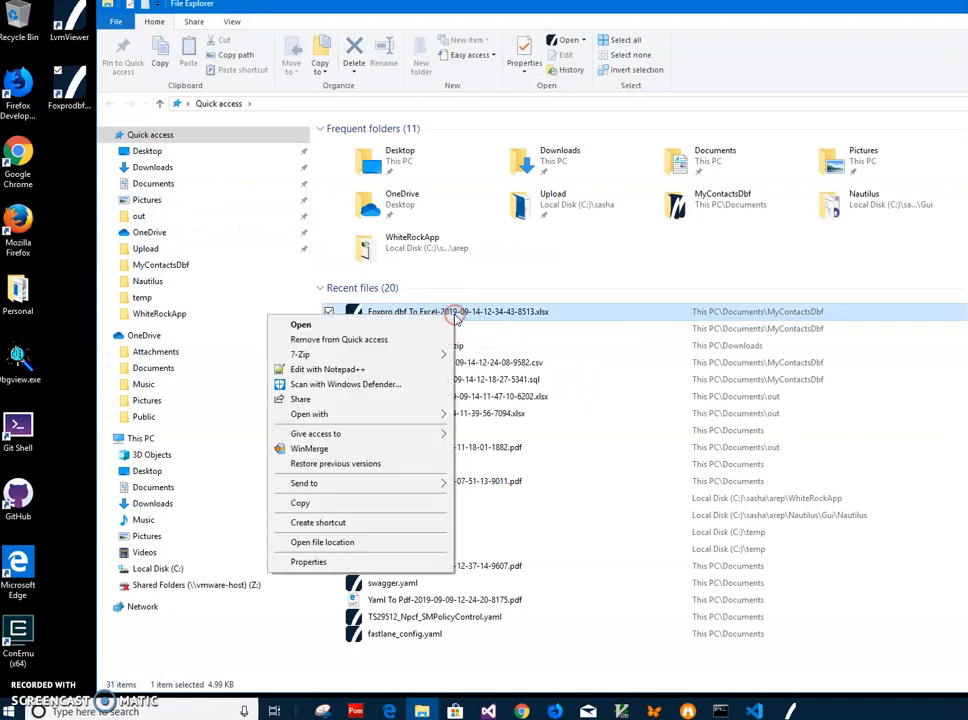
pyautogui.moveTo(394, 418)
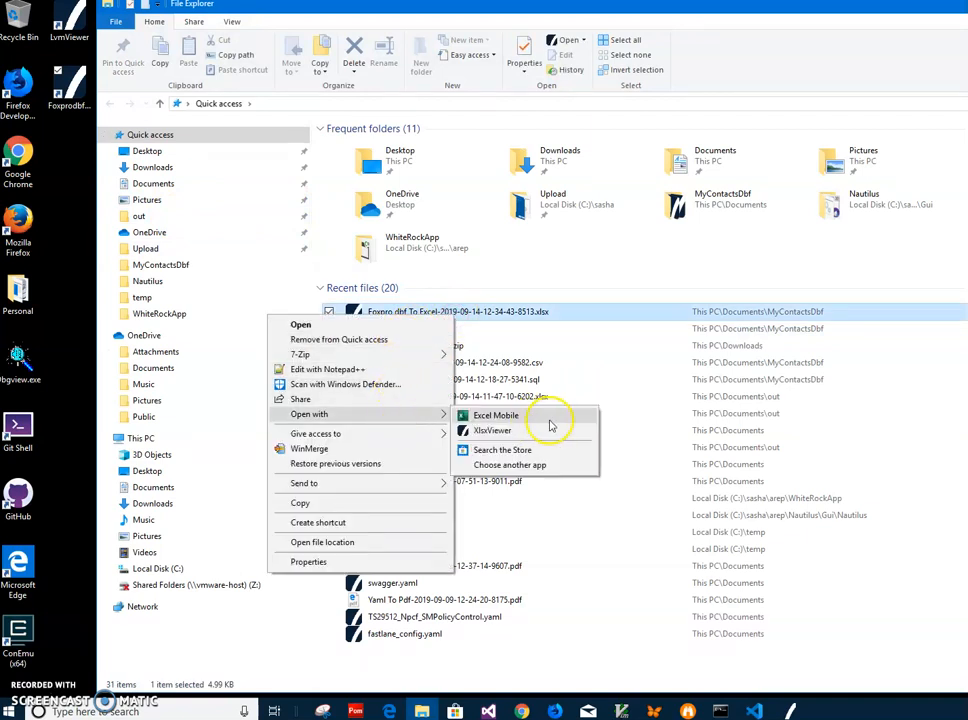
pyautogui.click(522, 418)
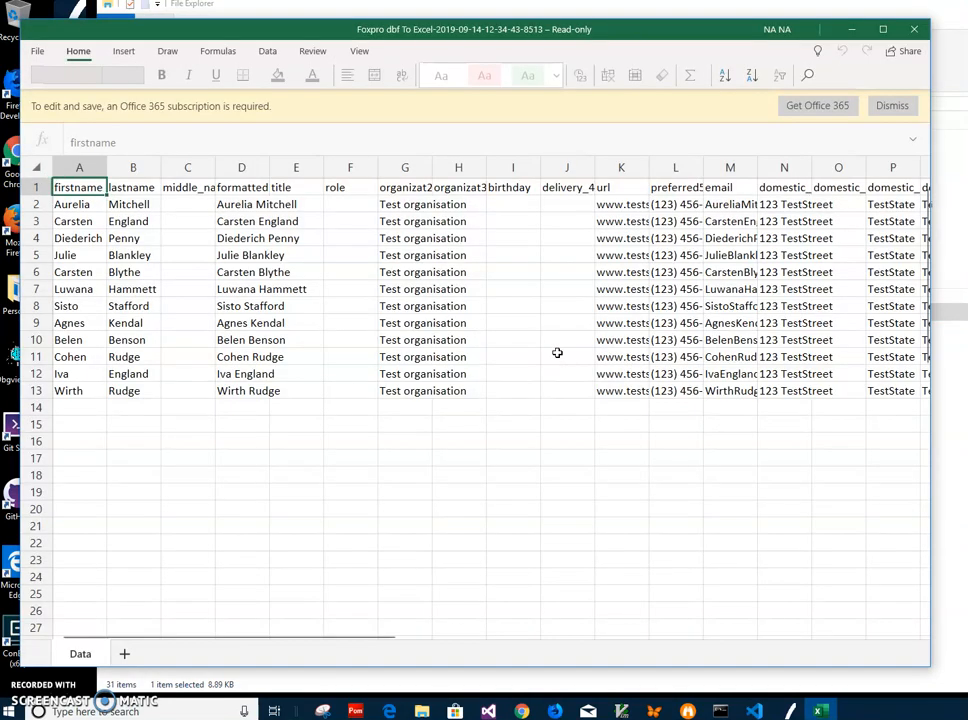
# Step: Examine the converted contact rows in the first name, last name, formatted name and organisation columns, and close the workbook
pyautogui.click(66, 255)
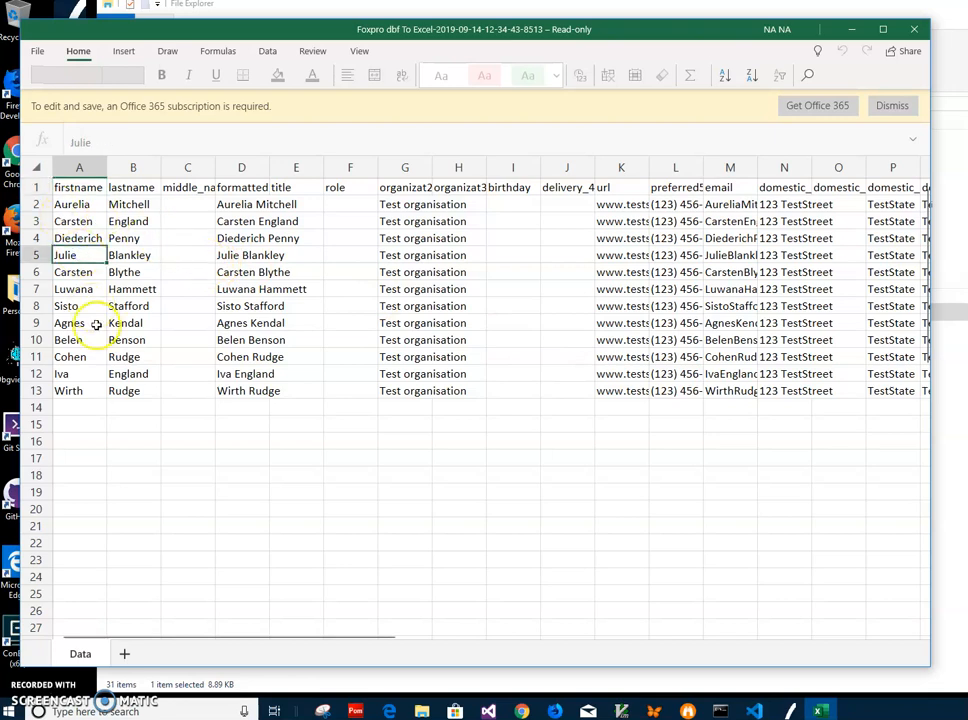
pyautogui.click(130, 357)
pyautogui.moveTo(265, 221); pyautogui.dragTo(250, 374)
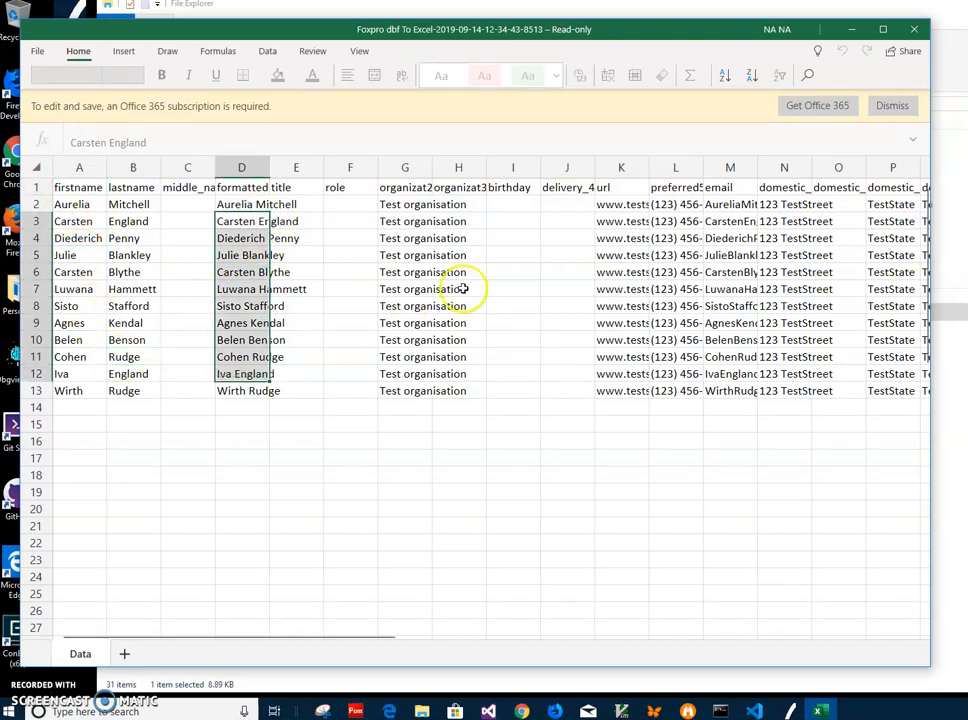
pyautogui.click(445, 272)
pyautogui.click(72, 204)
pyautogui.click(72, 306)
pyautogui.click(77, 374)
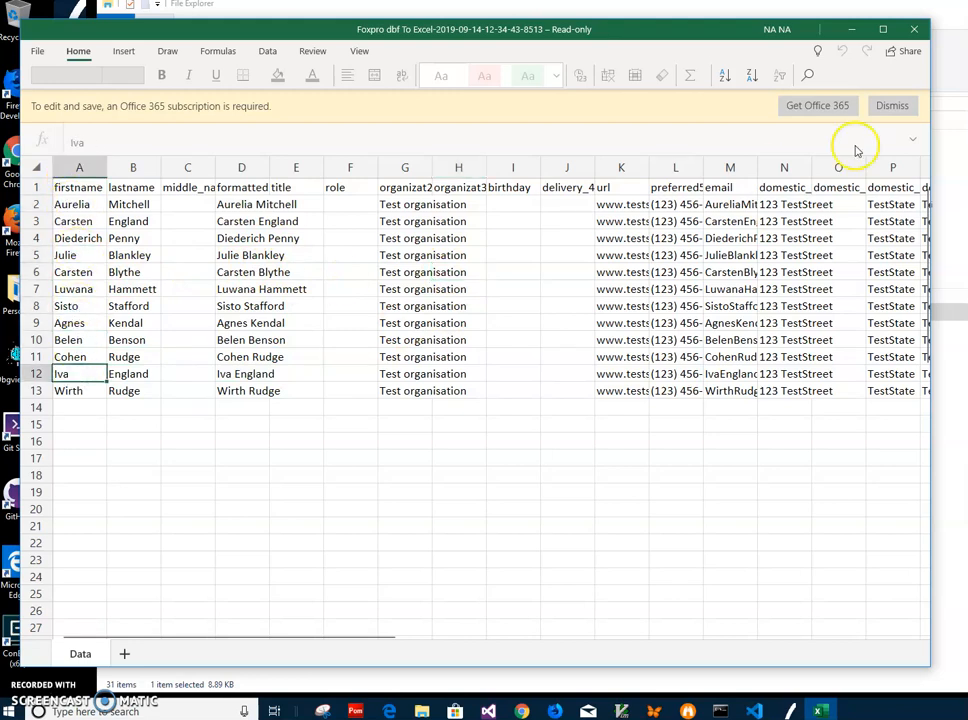
pyautogui.click(913, 30)
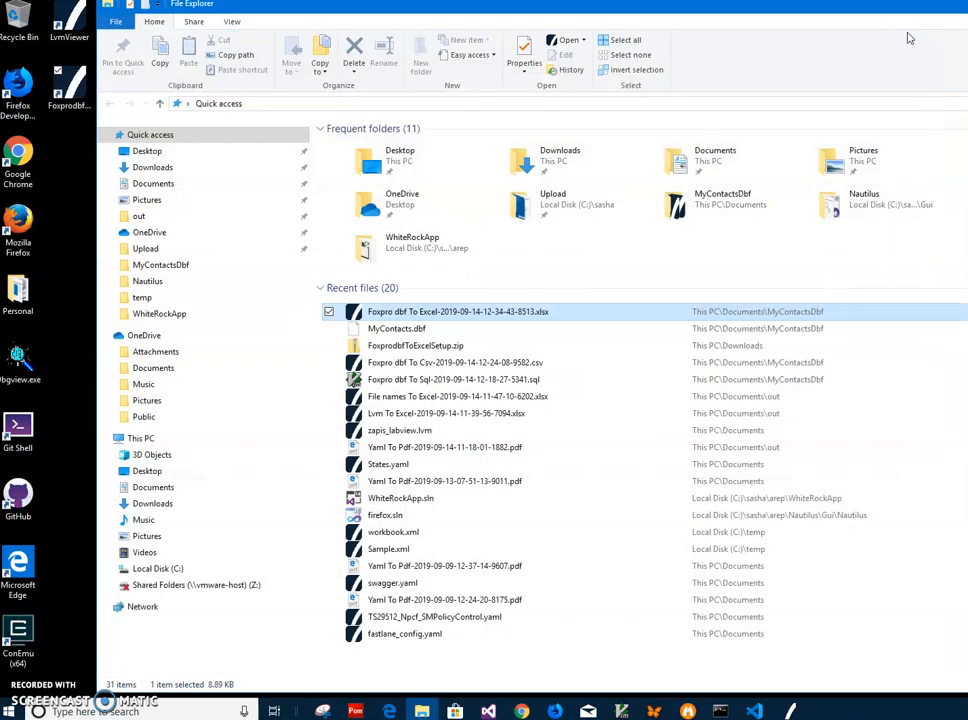